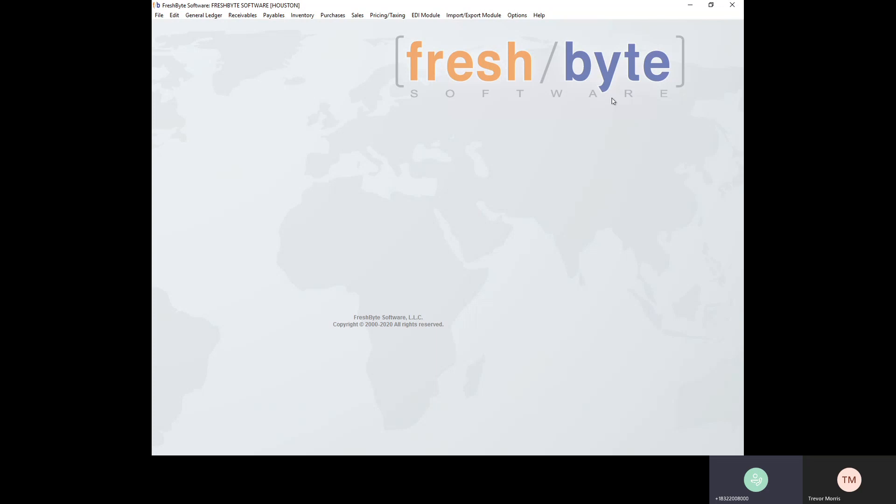
# Step: Create a new inventory purchase order for the vendor Zamudio Farms, finding it with the search text ZA
pyautogui.click(338, 15)
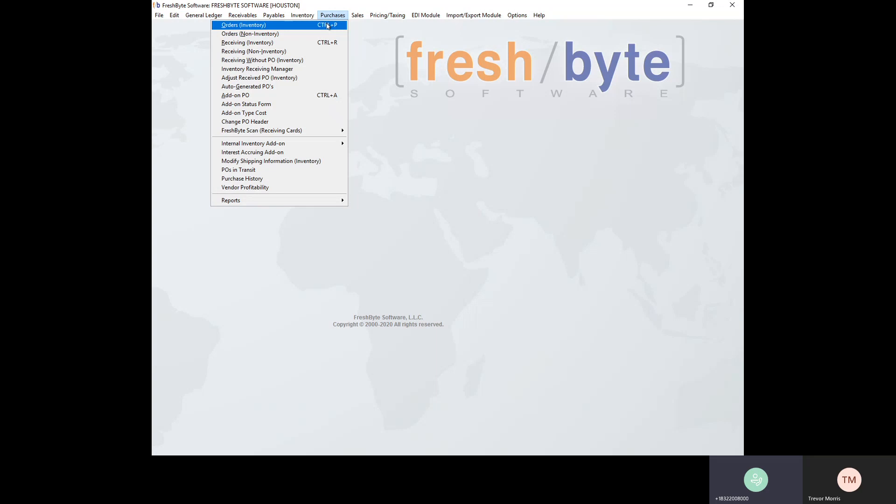
pyautogui.click(327, 25)
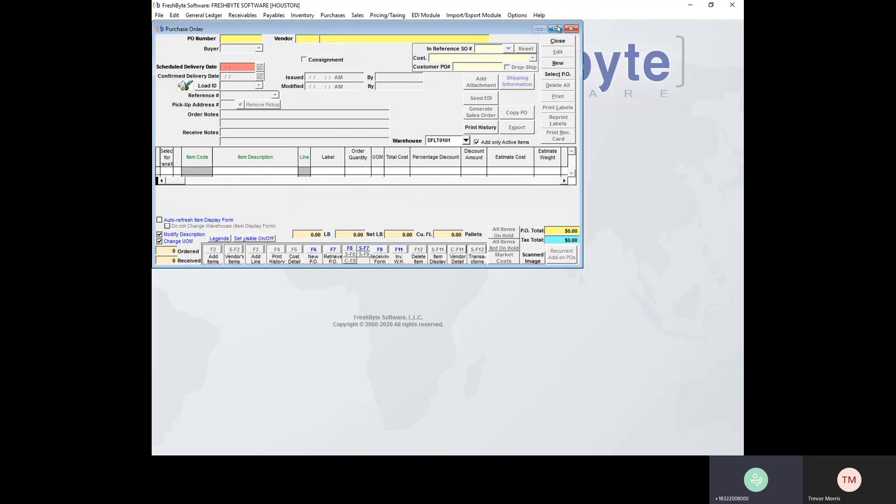
pyautogui.click(558, 29)
pyautogui.click(717, 64)
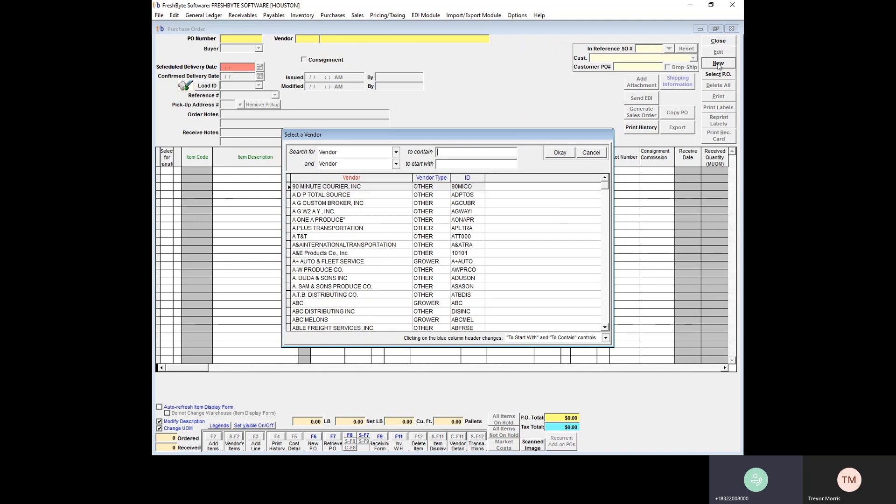
pyautogui.write('ZA')
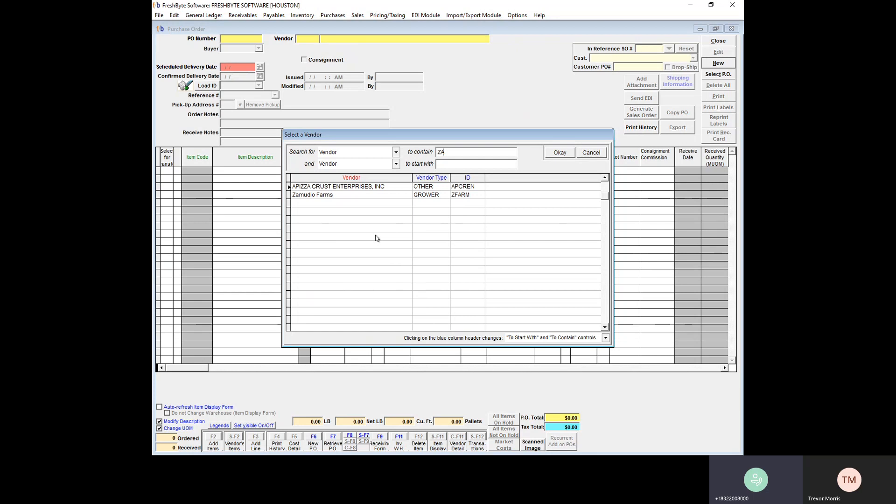
pyautogui.press('Down')
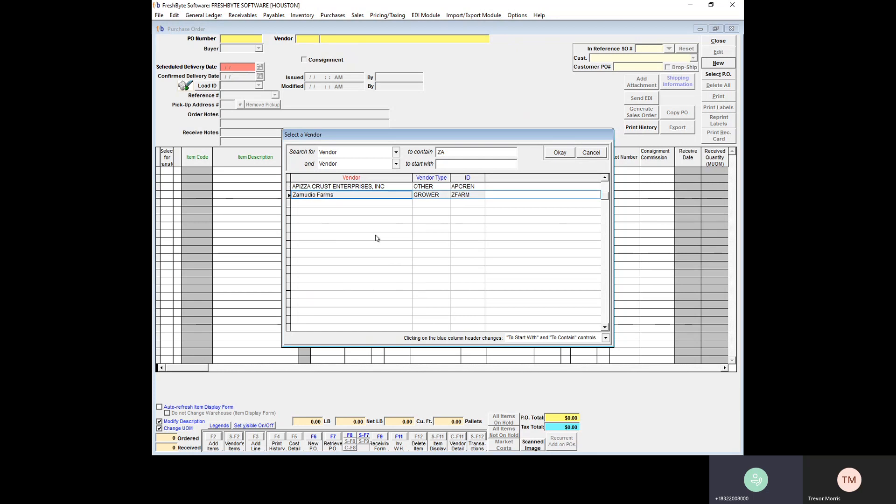
pyautogui.press('Return')
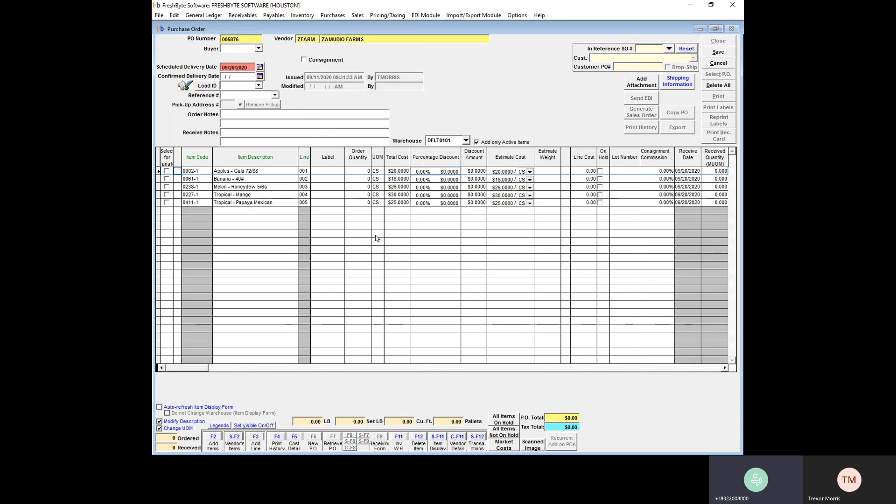
# Step: View the payables options for maintaining vendors' standard items and close them without resetting any flags
pyautogui.click(274, 19)
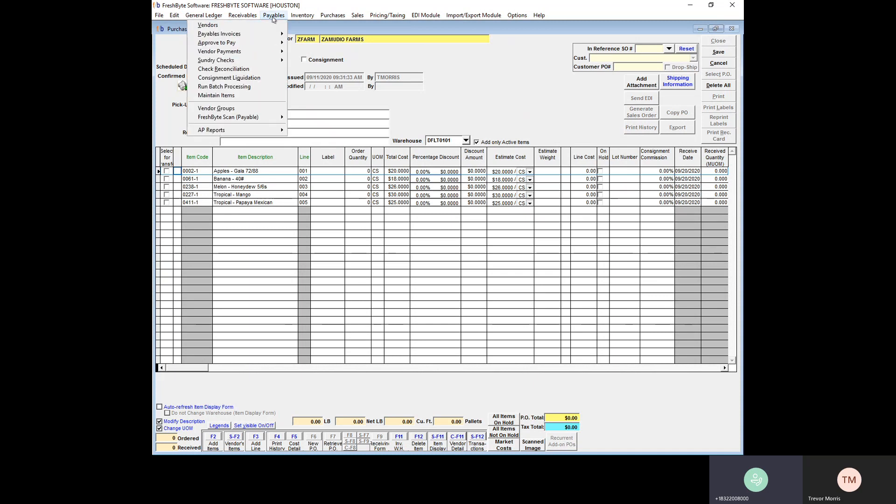
pyautogui.click(245, 97)
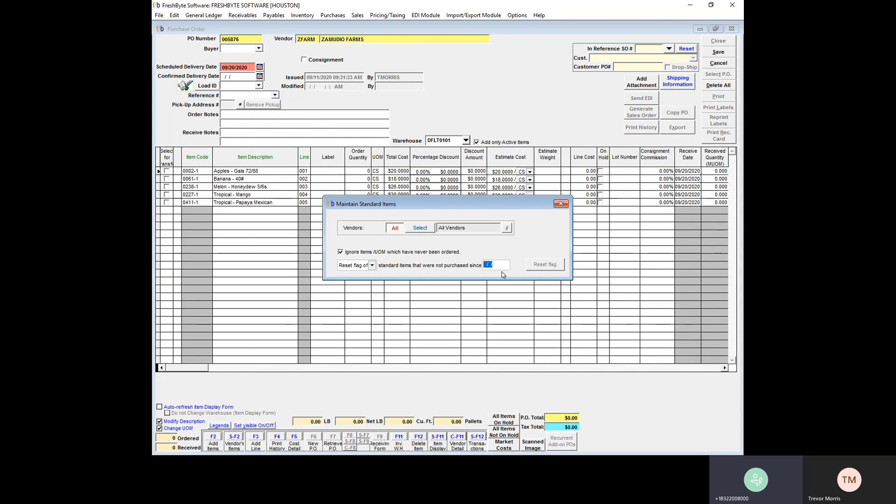
pyautogui.click(561, 203)
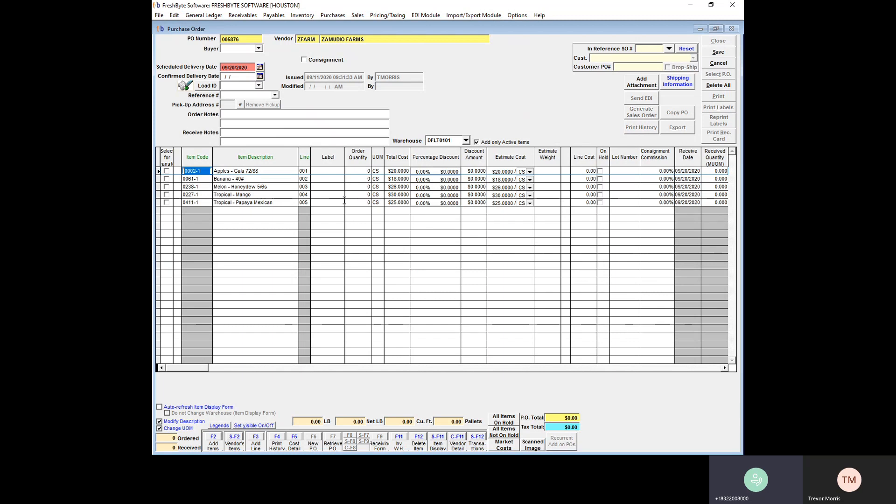
# Step: Set the order quantities to 20 for Apples - Gala 72/88, 20 for Tropical - Mango and 30 for Melon - Honeydew 5/6s
pyautogui.click(353, 172)
pyautogui.press('Down')
pyautogui.press('Up')
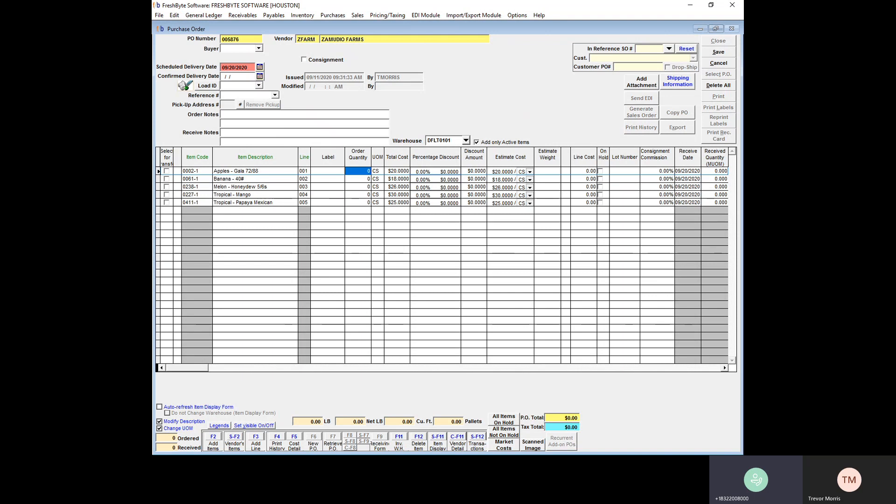
pyautogui.write('20')
pyautogui.press('Down')
pyautogui.press('Down')
pyautogui.press('Down')
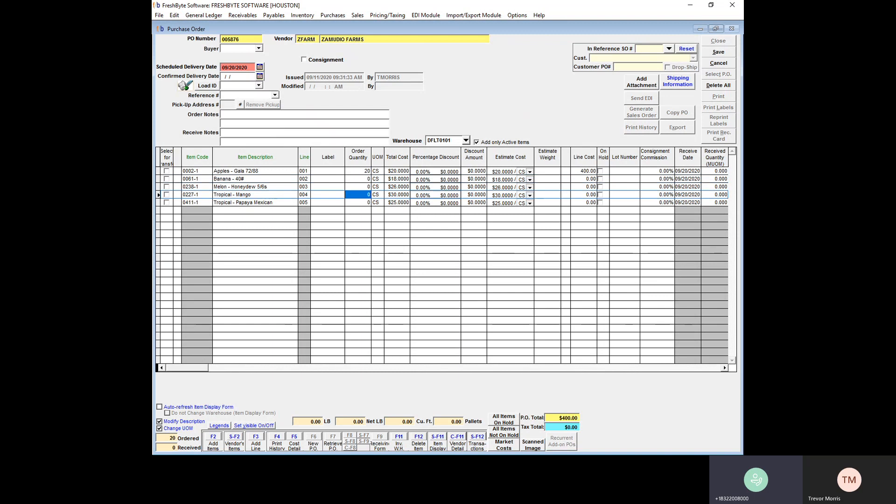
pyautogui.write('20')
pyautogui.press('Up')
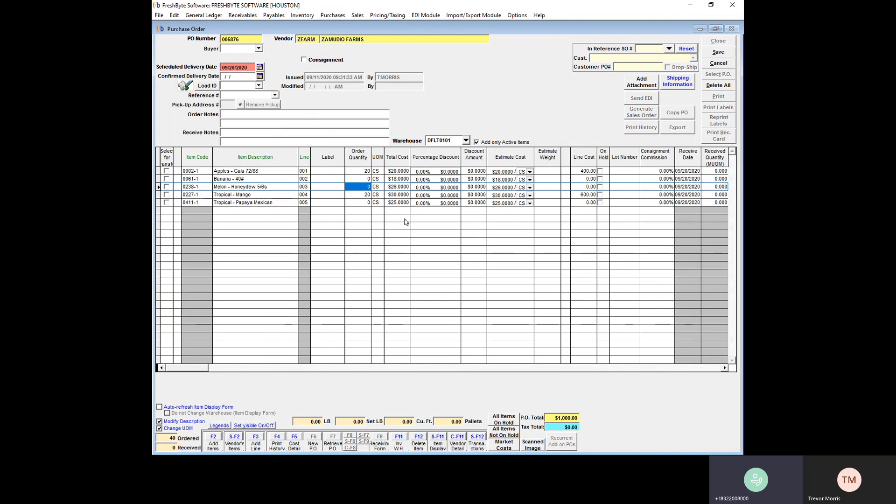
pyautogui.write('30')
pyautogui.press('Up')
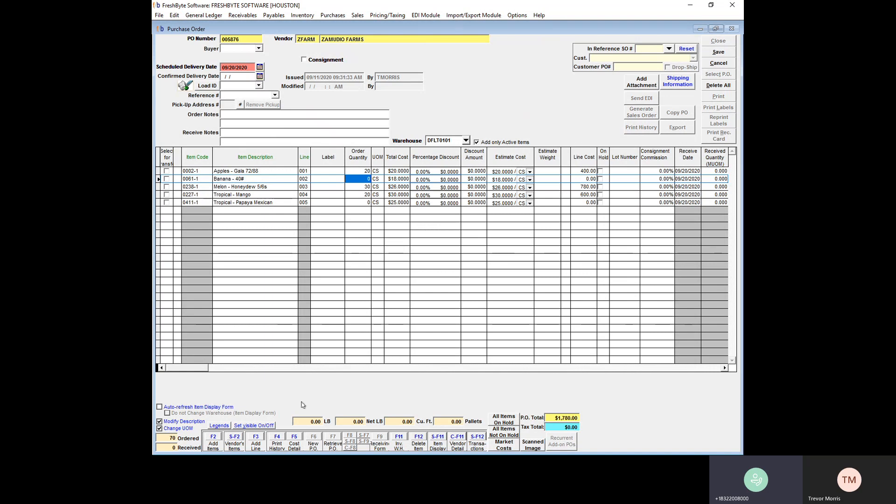
# Step: Add a line to the purchase order for LIMES 150 CT, searching item descriptions for LIMES
pyautogui.press('F3')
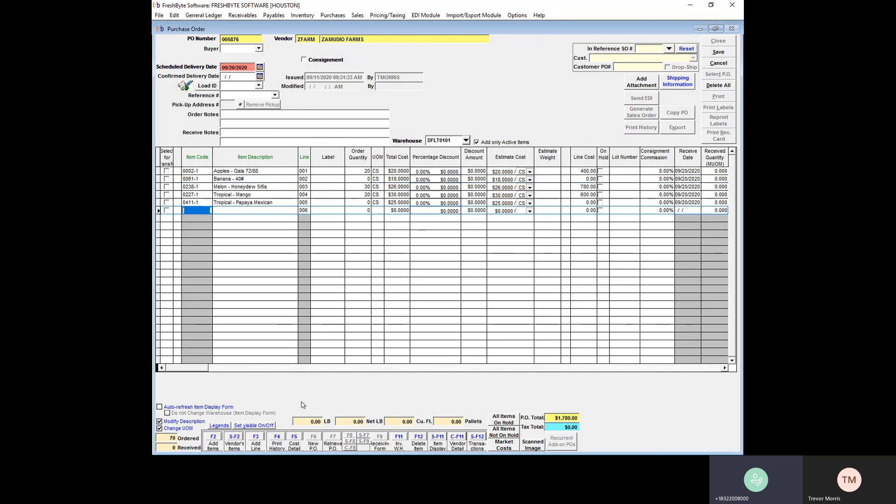
pyautogui.press('Tab')
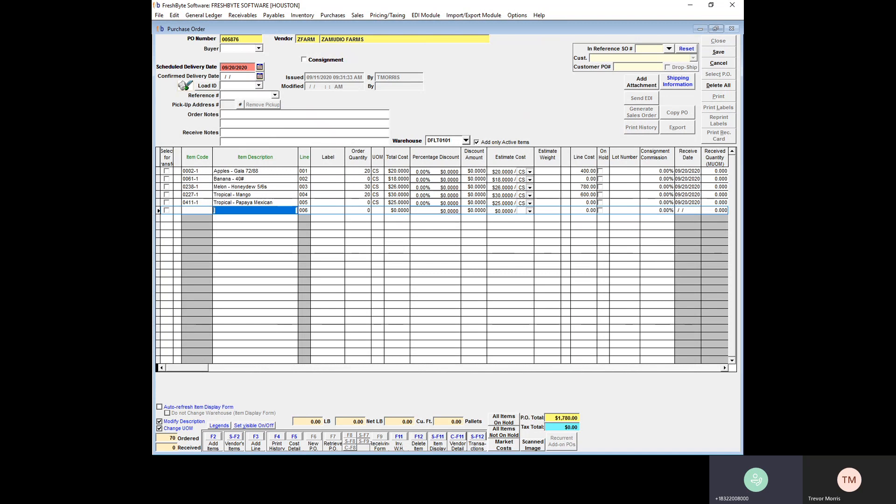
pyautogui.write('LIMES')
pyautogui.press('Return')
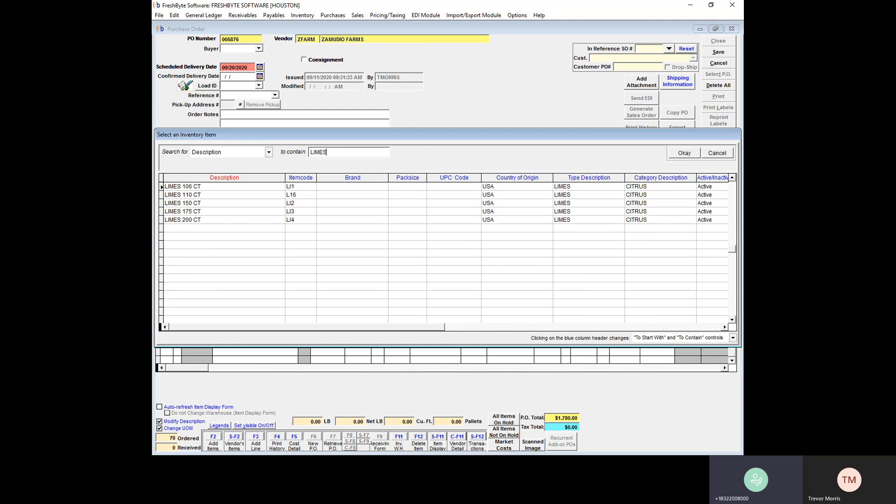
pyautogui.click(224, 203)
pyautogui.press('Return')
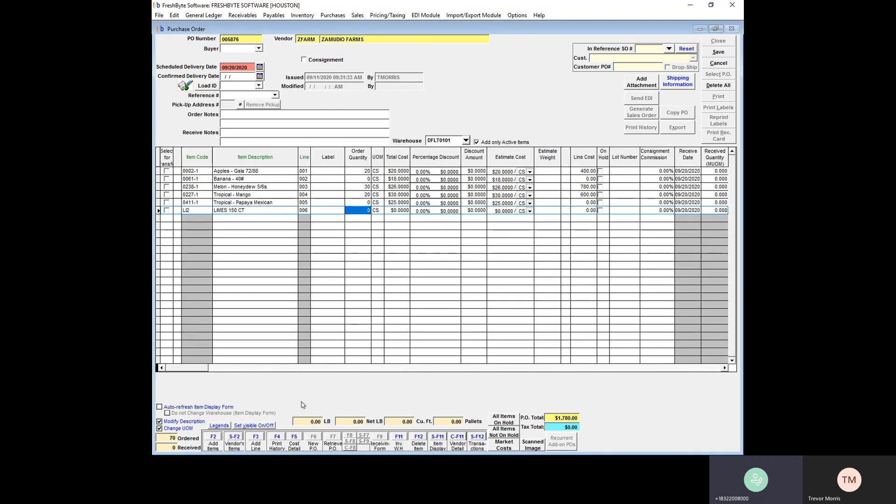
# Step: Set the LIMES 150 CT line to an order quantity of 15 and a total cost of $20
pyautogui.write('15')
pyautogui.press('Tab')
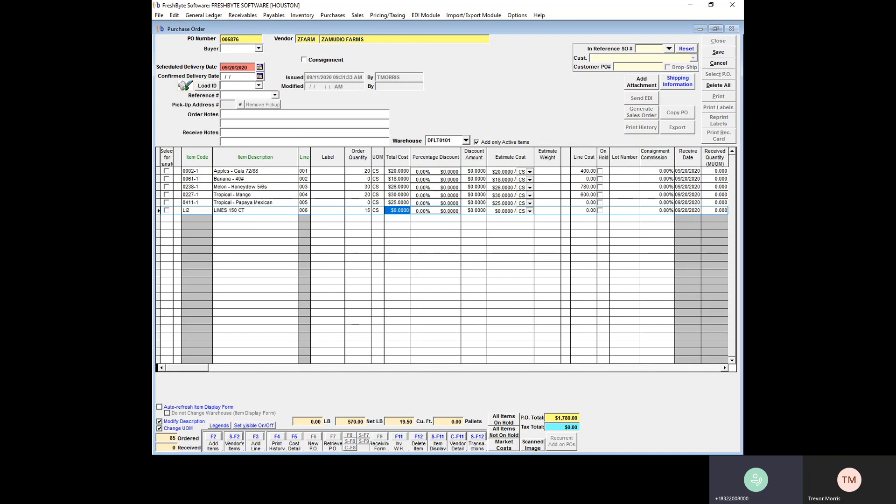
pyautogui.write('20')
pyautogui.press('Tab')
pyautogui.press('Tab')
pyautogui.press('Tab')
pyautogui.press('Tab')
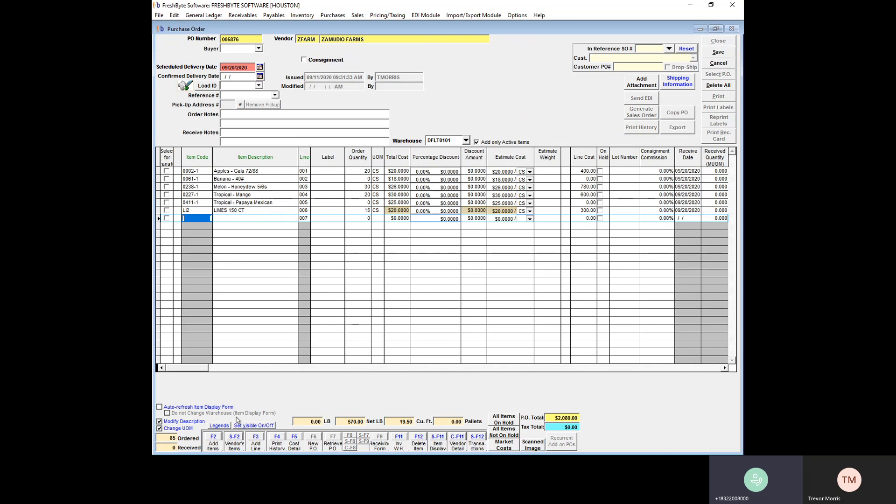
# Step: Browse the inventory item list, search descriptions for ORAN, and leave the list without adding an item
pyautogui.press('F2')
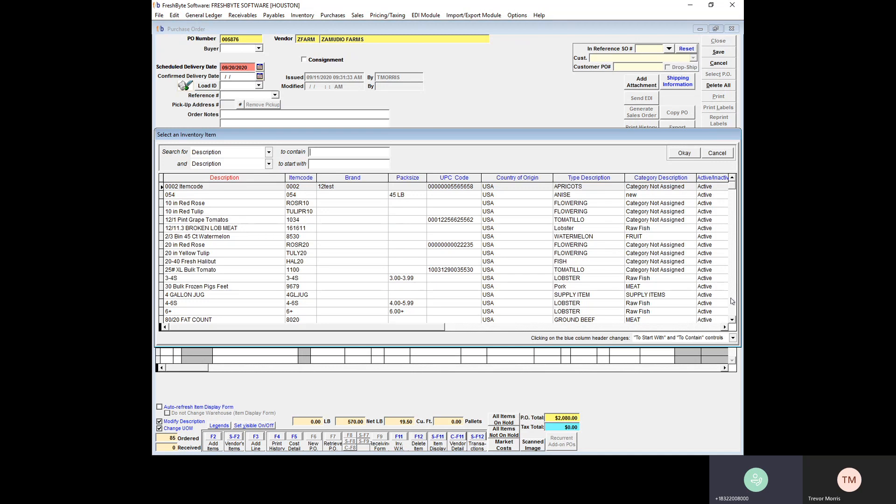
pyautogui.scroll(-10, 731, 301)
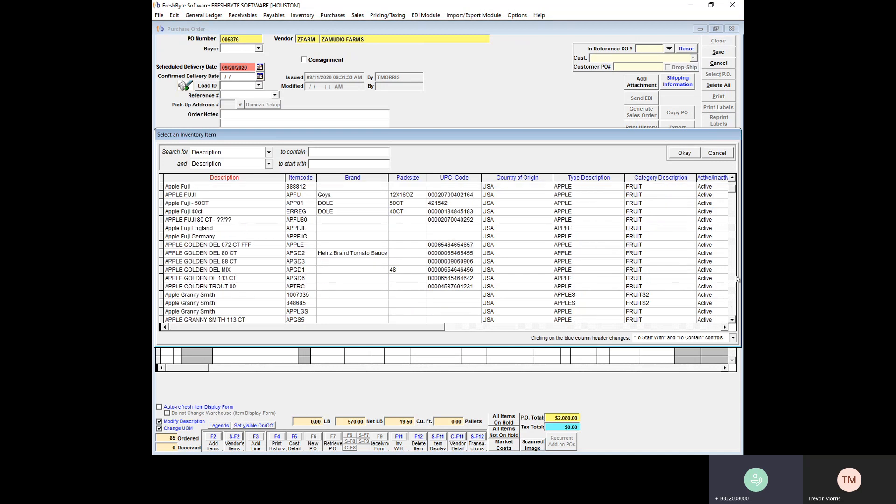
pyautogui.scroll(-10, 731, 280)
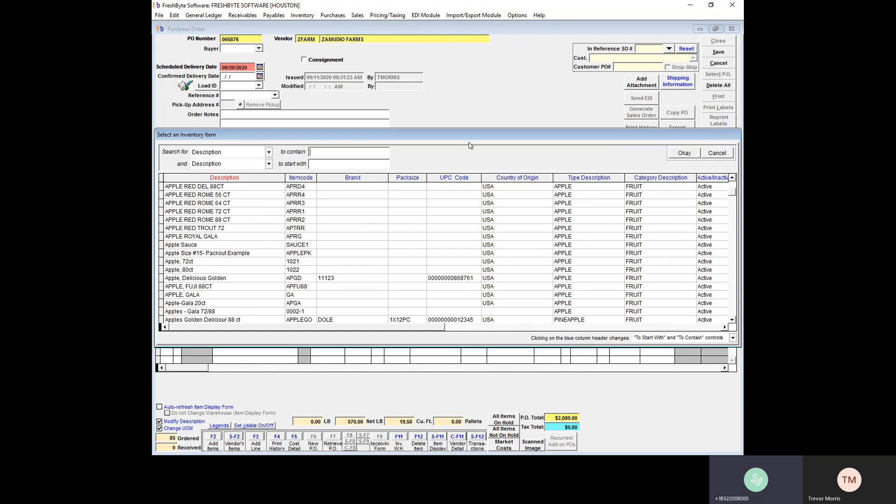
pyautogui.write('ORA')
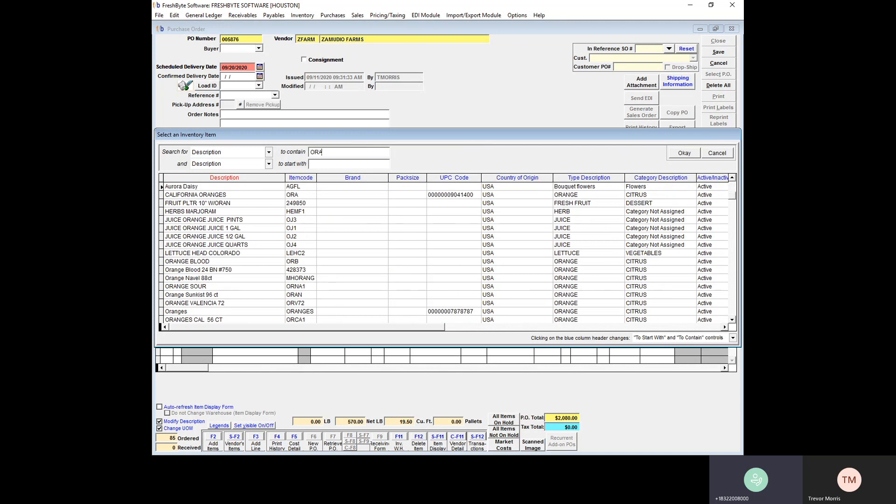
pyautogui.write('N')
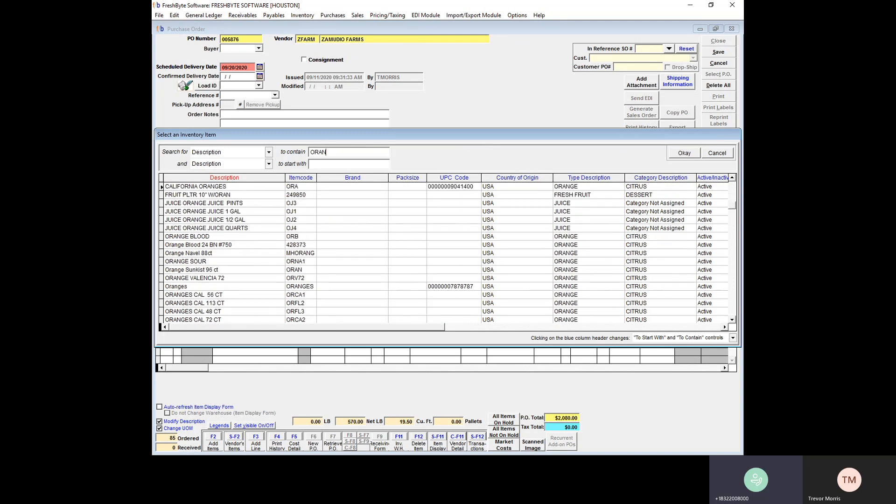
pyautogui.click(717, 153)
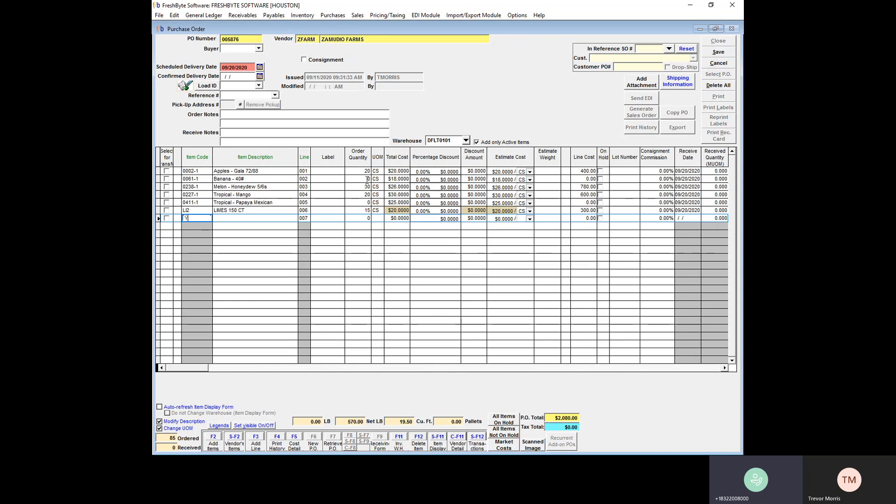
# Step: Save the purchase order, clearing the invalid item code from the empty last line
pyautogui.click(717, 52)
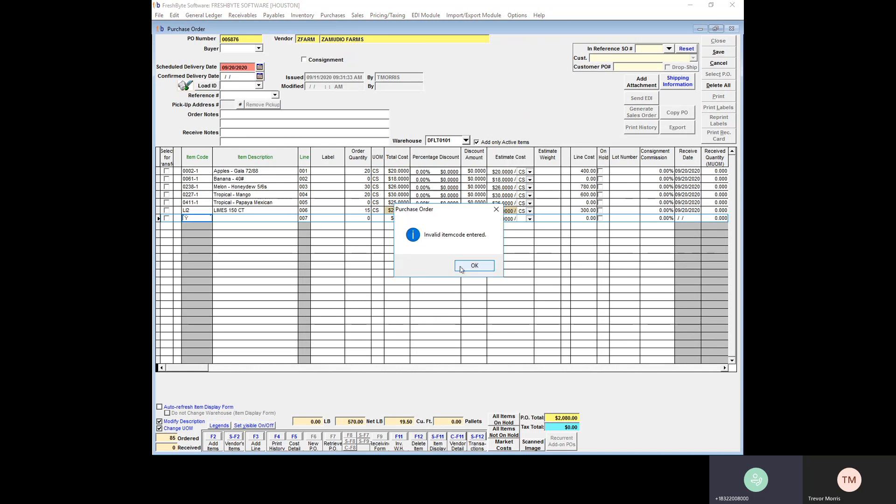
pyautogui.click(474, 266)
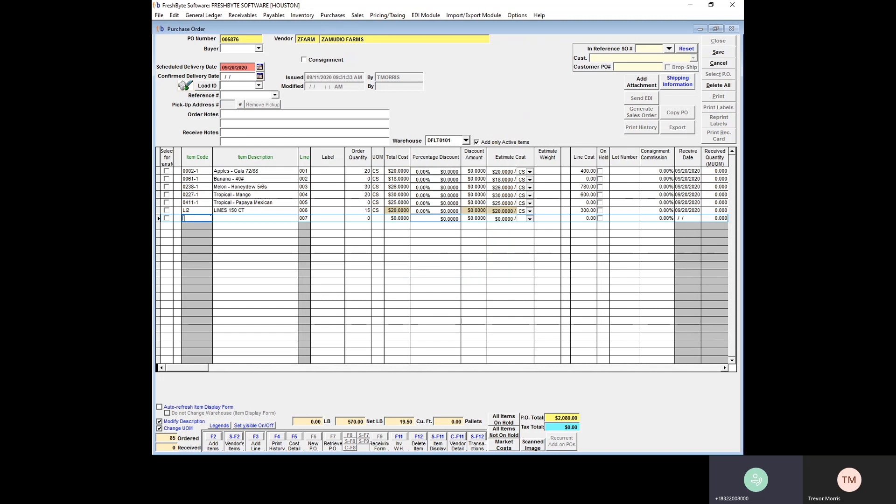
pyautogui.click(719, 53)
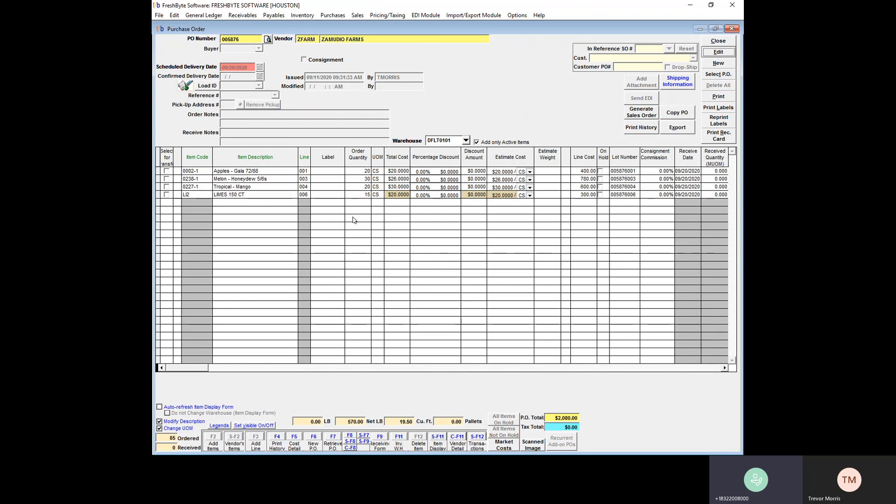
# Step: Preview the printed purchase order at full window size, then close the preview and the print options
pyautogui.click(718, 97)
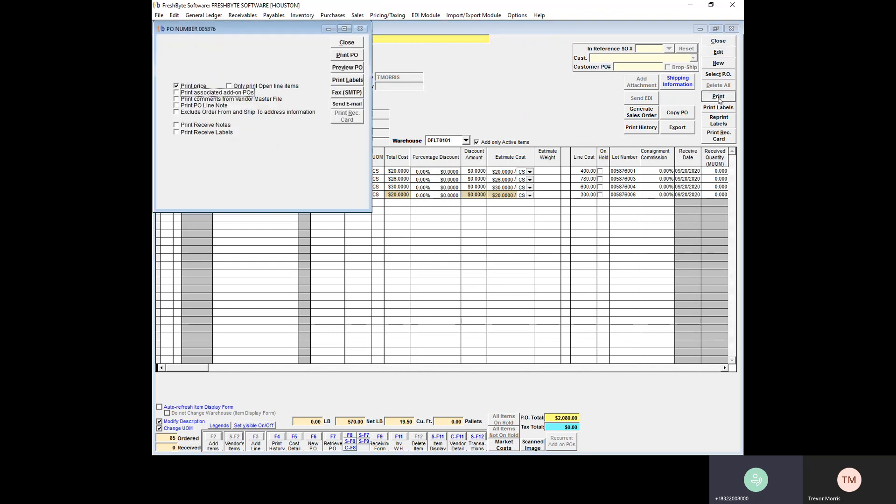
pyautogui.click(353, 68)
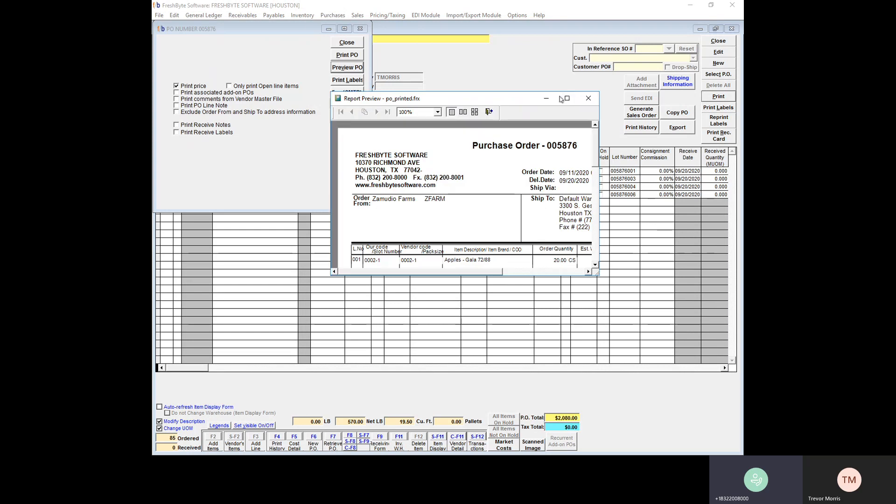
pyautogui.click(567, 99)
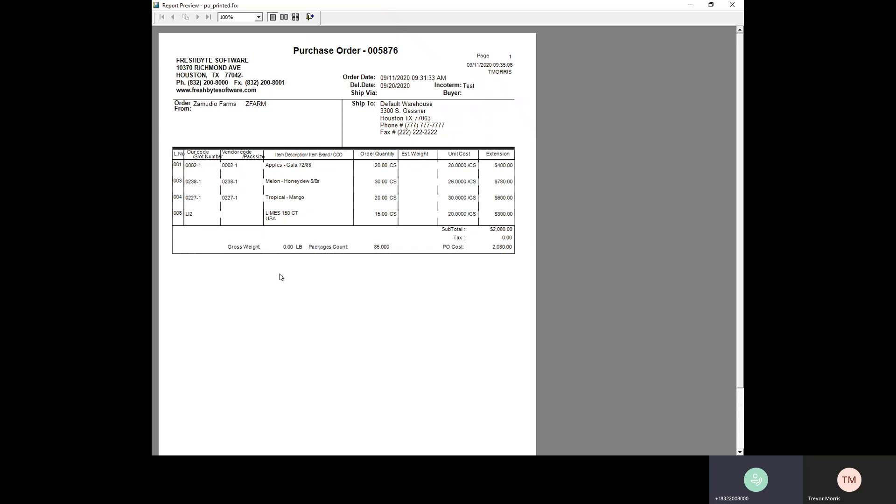
pyautogui.click(309, 17)
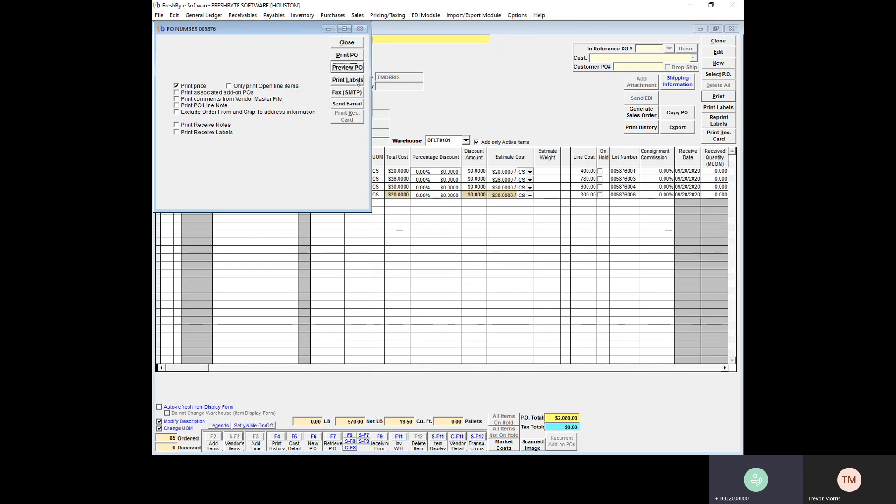
pyautogui.click(354, 45)
# Step: Preview the purchase order's receiving card and enlarge the preview to full window size
pyautogui.click(721, 135)
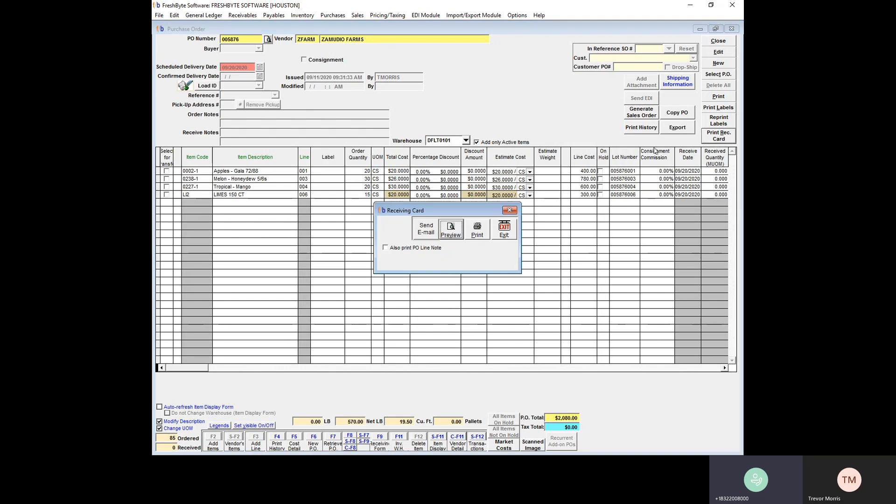
pyautogui.click(450, 232)
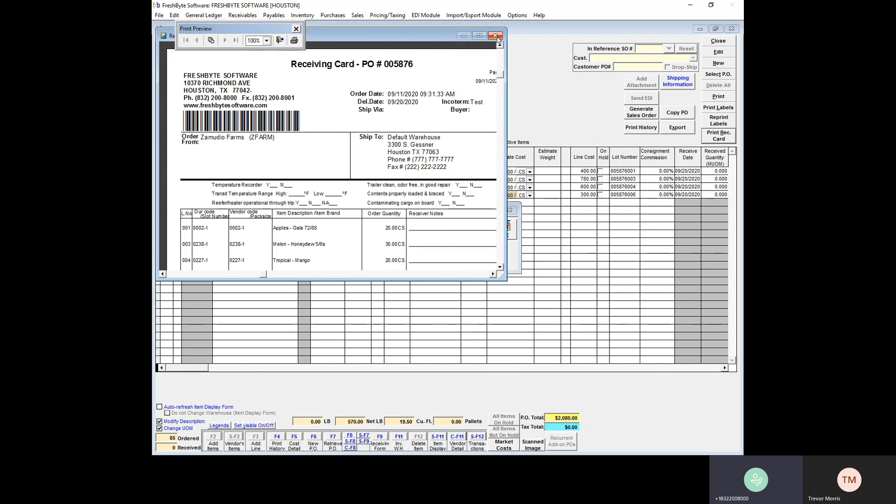
pyautogui.click(480, 37)
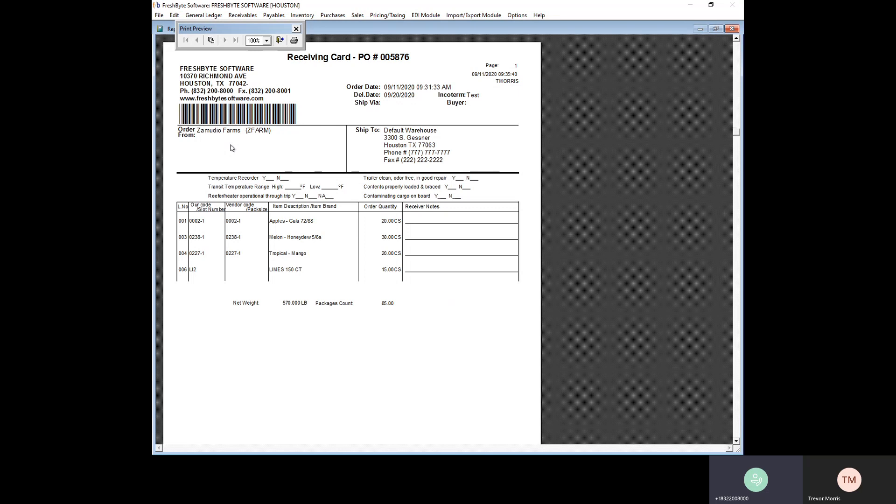
# Step: Close the receiving card preview and its print options to return to the purchase order
pyautogui.click(279, 41)
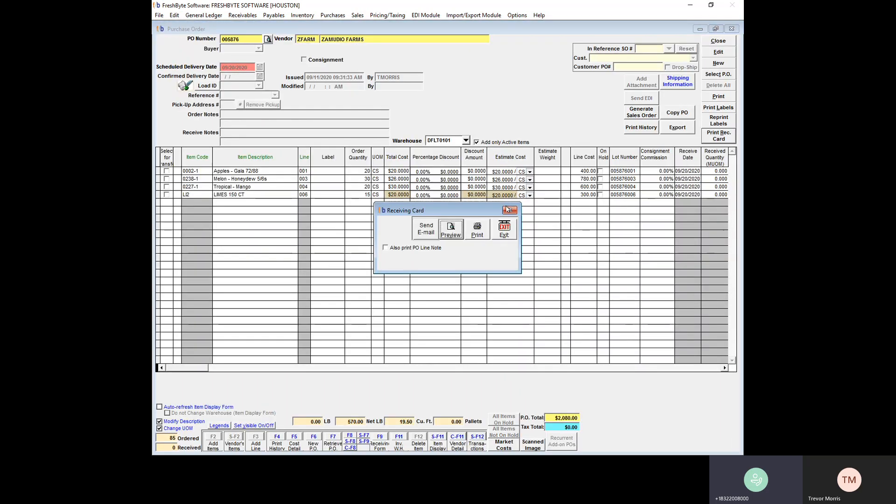
pyautogui.click(508, 209)
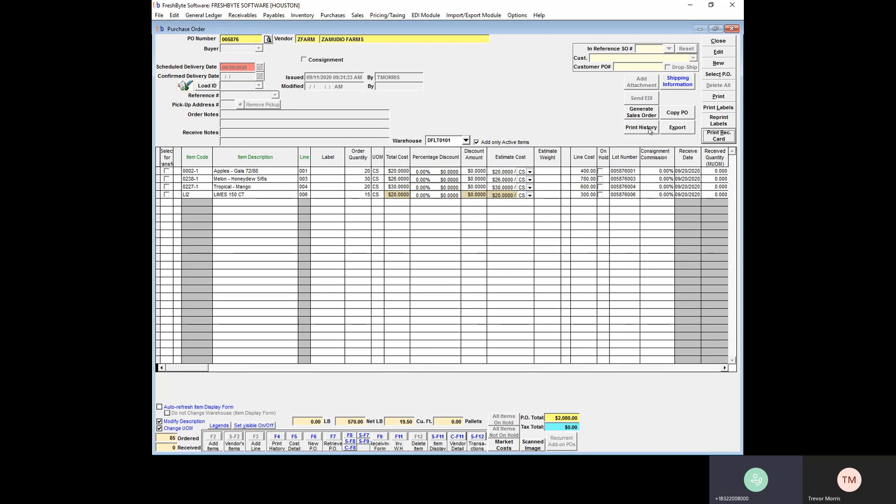
# Step: Put the purchase order in edit mode, select the first line's lot number, and save and close the order without changing it
pyautogui.click(709, 53)
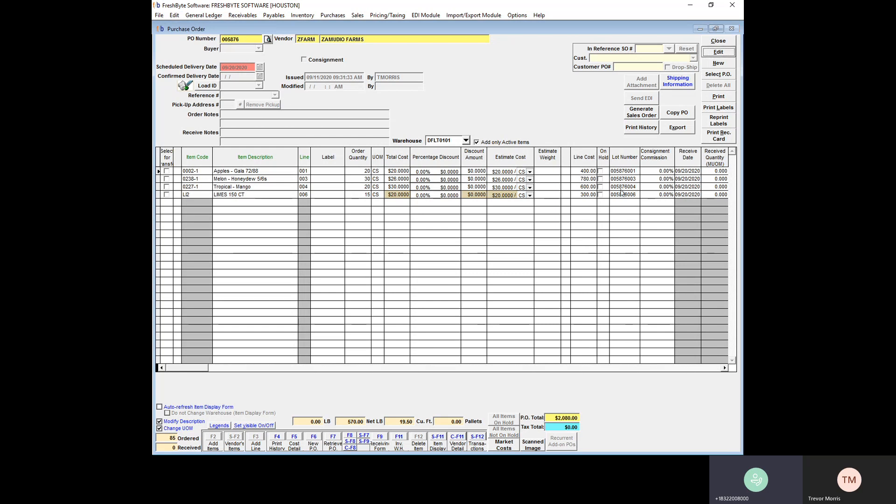
pyautogui.click(636, 169)
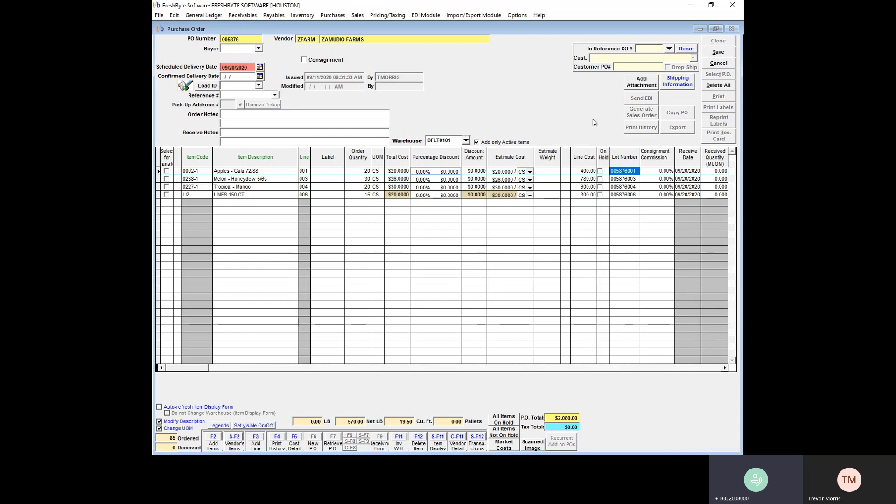
pyautogui.click(718, 51)
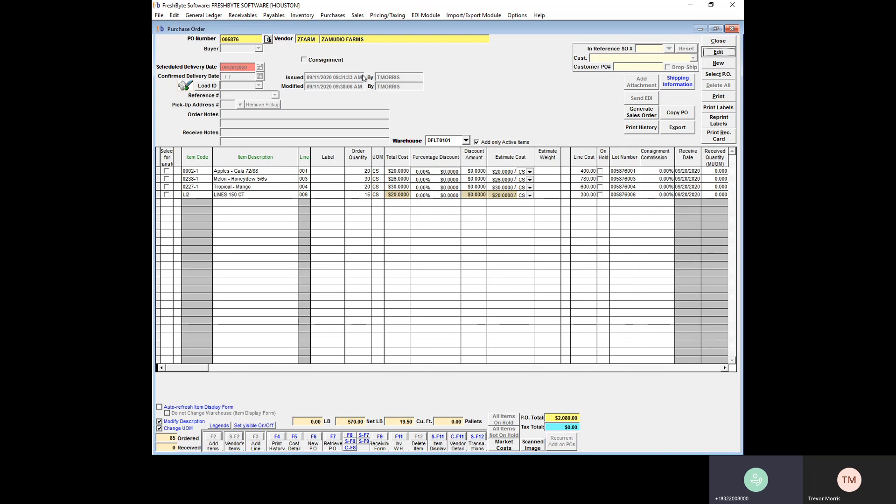
pyautogui.click(717, 41)
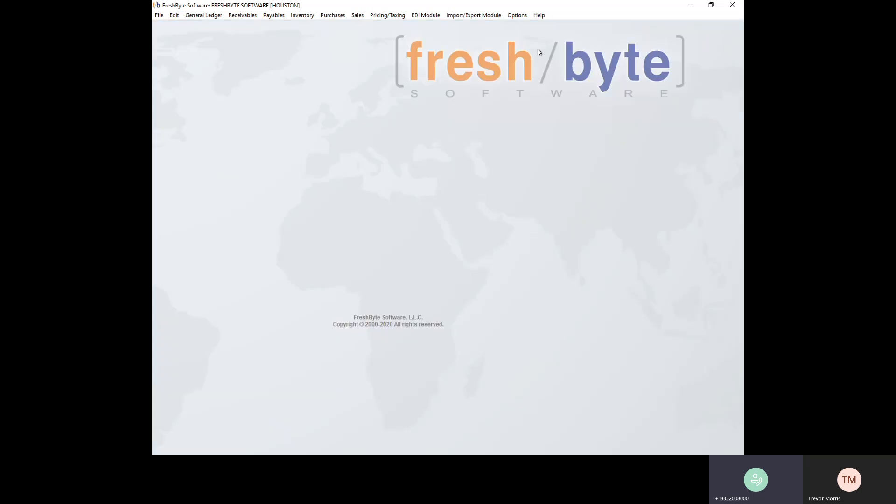
# Step: In the item master, search item codes containing "-" and load item 0002-1, Apples - Gala 72/88
pyautogui.click(304, 16)
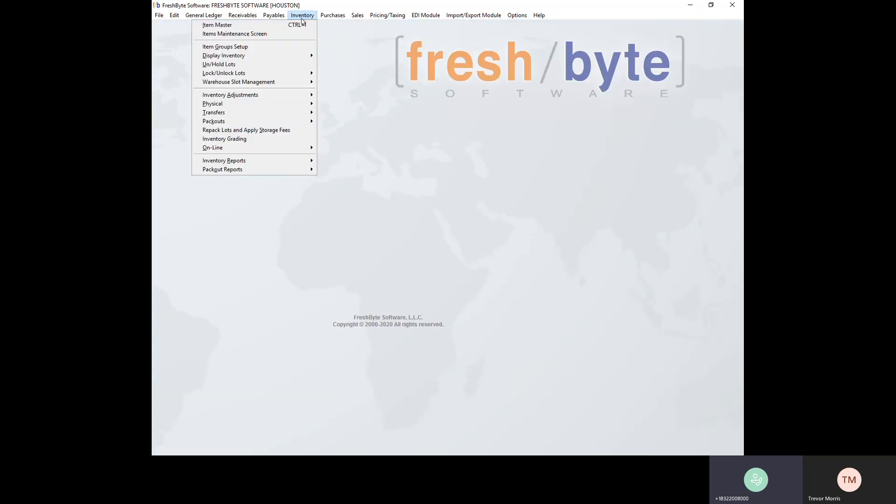
pyautogui.click(301, 24)
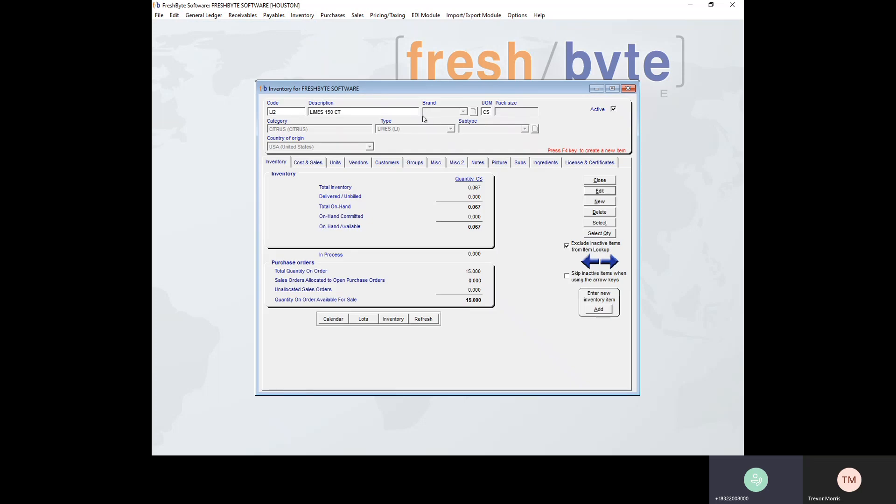
pyautogui.click(601, 223)
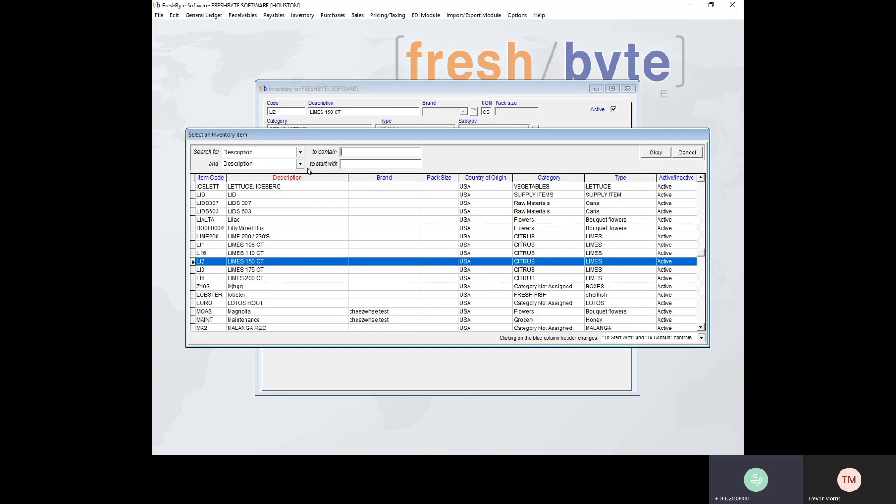
pyautogui.click(213, 178)
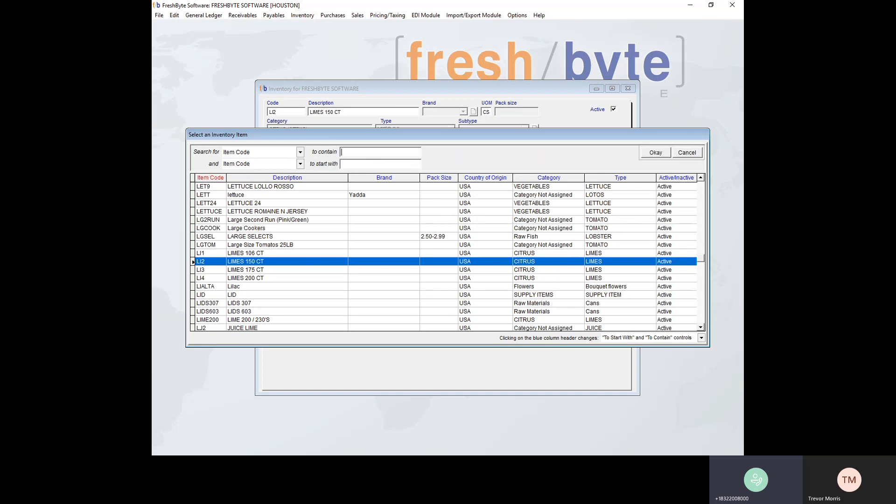
pyautogui.write('-1')
pyautogui.doubleClick(279, 187)
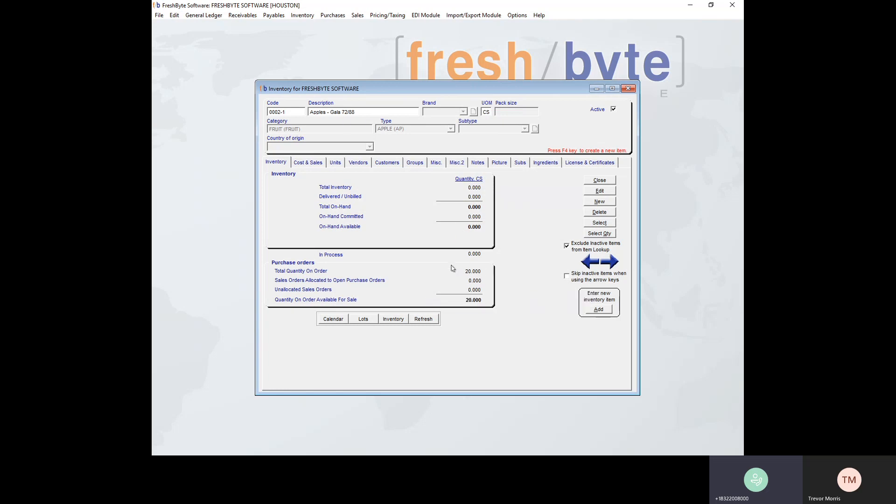
# Step: View the on-order details behind the apple item's total quantity on order, then close the details and the item record
pyautogui.doubleClick(478, 271)
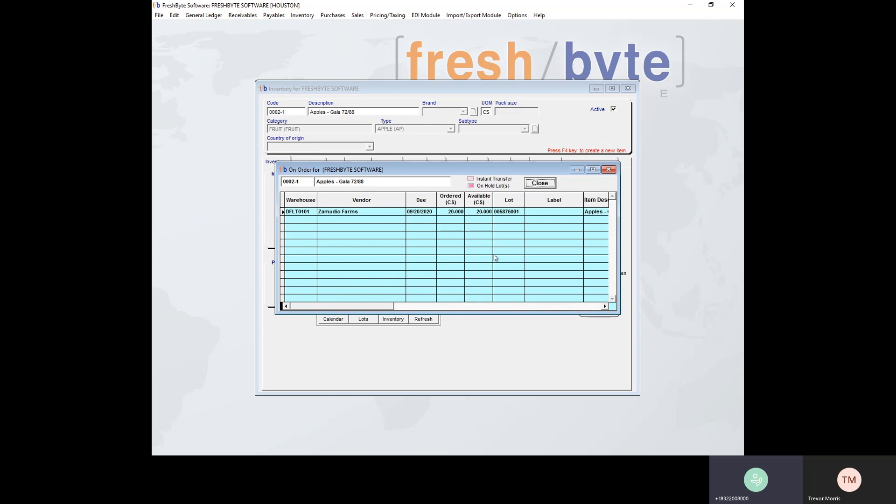
pyautogui.click(540, 182)
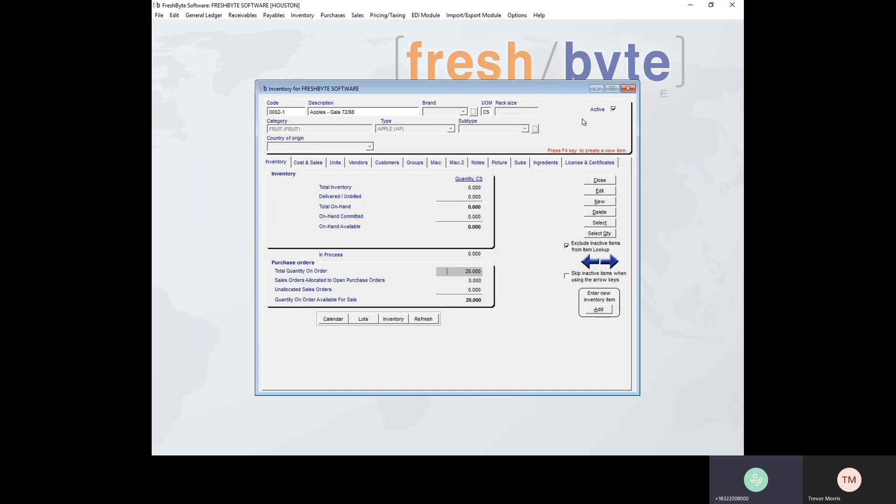
pyautogui.click(627, 88)
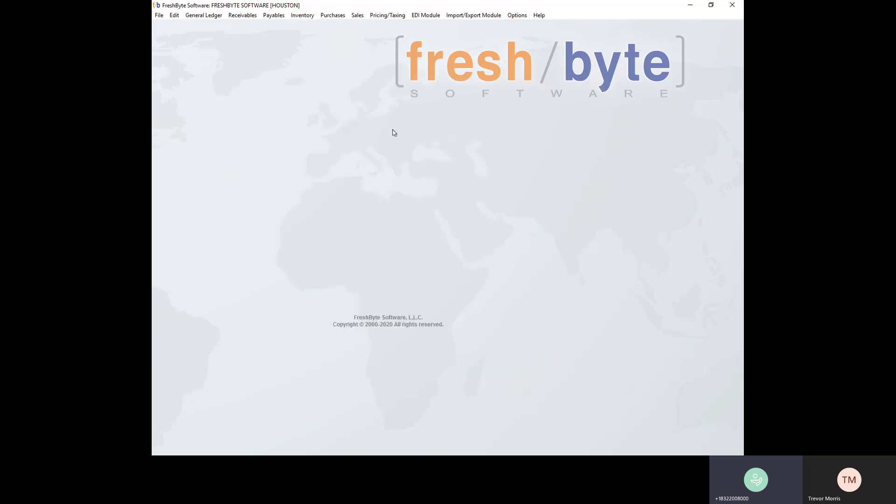